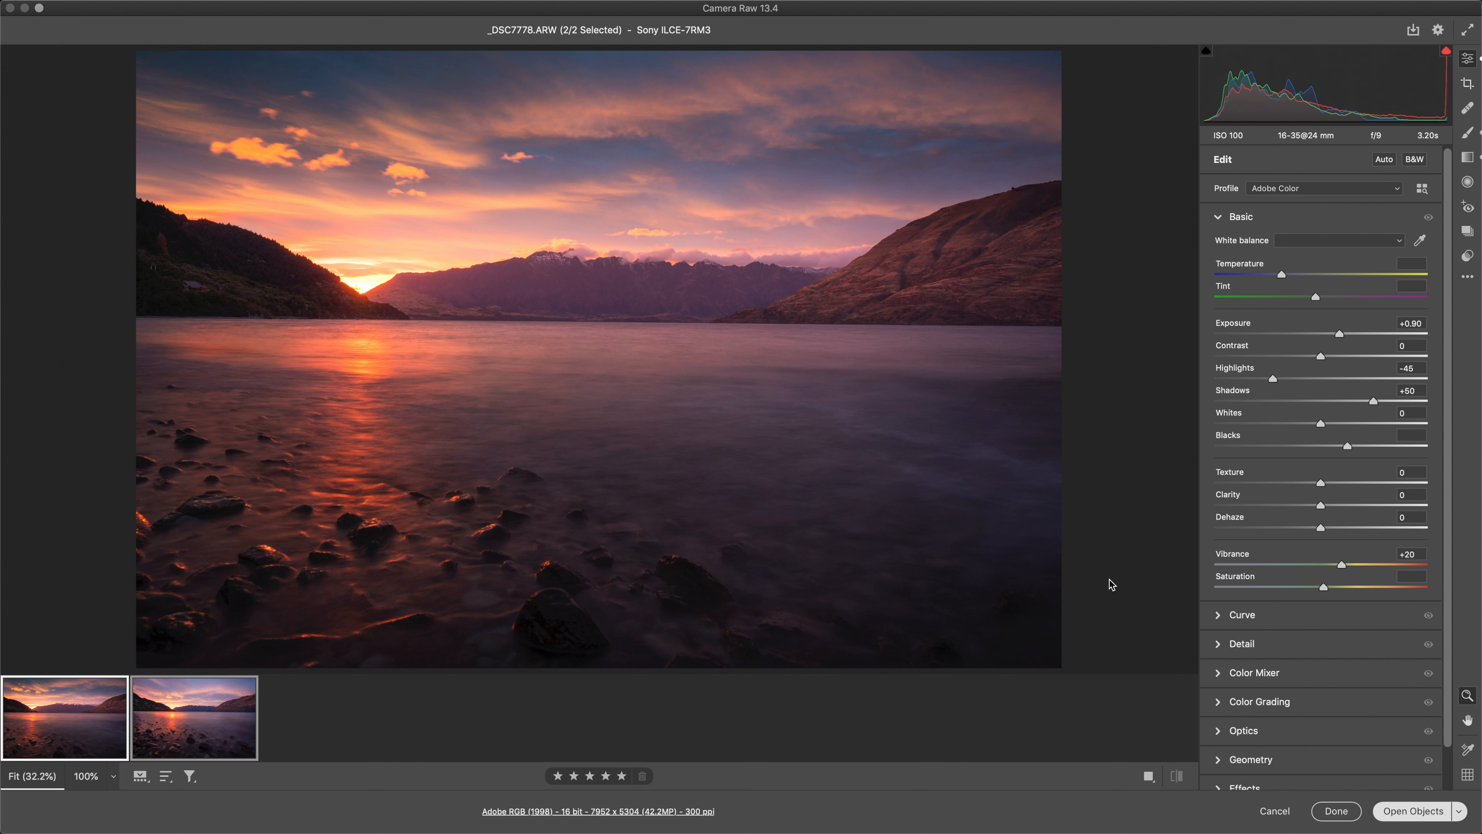
Step: Open both raw photos as smart objects in Photoshop and copy _DSC7778 into the _DSC7779 document as the upper layer
key(Return)
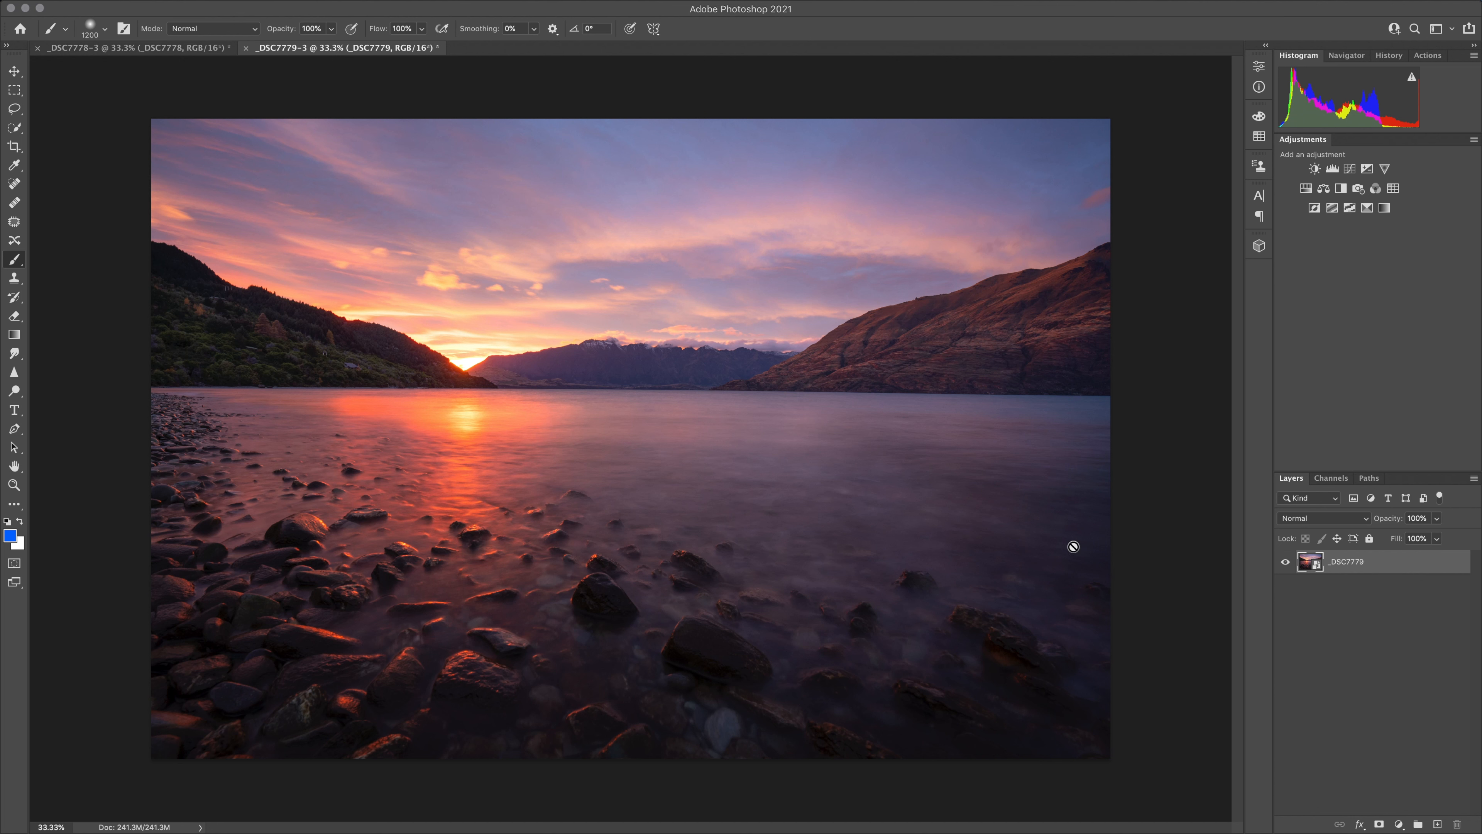
click(14, 74)
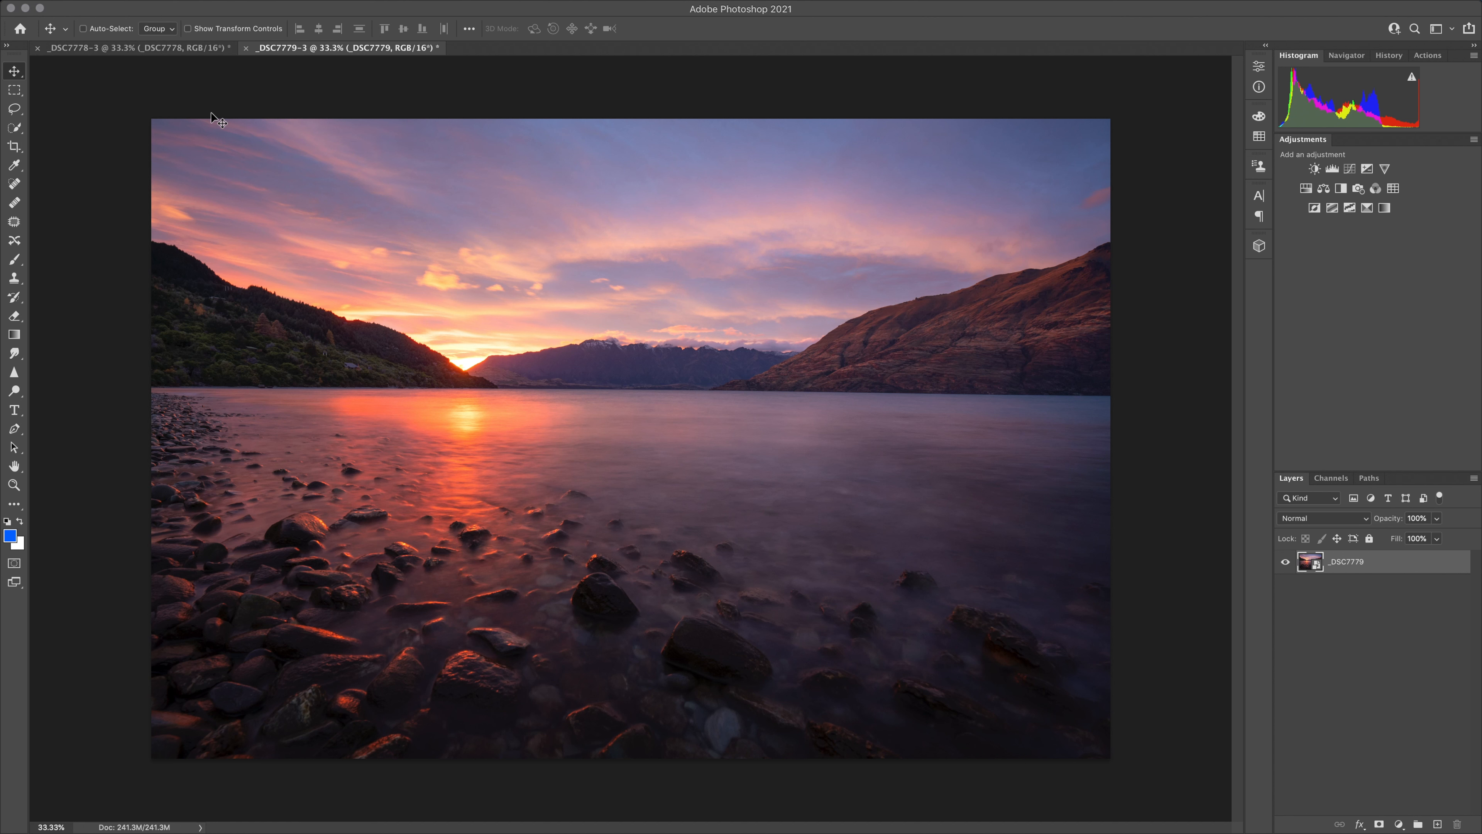
click(147, 52)
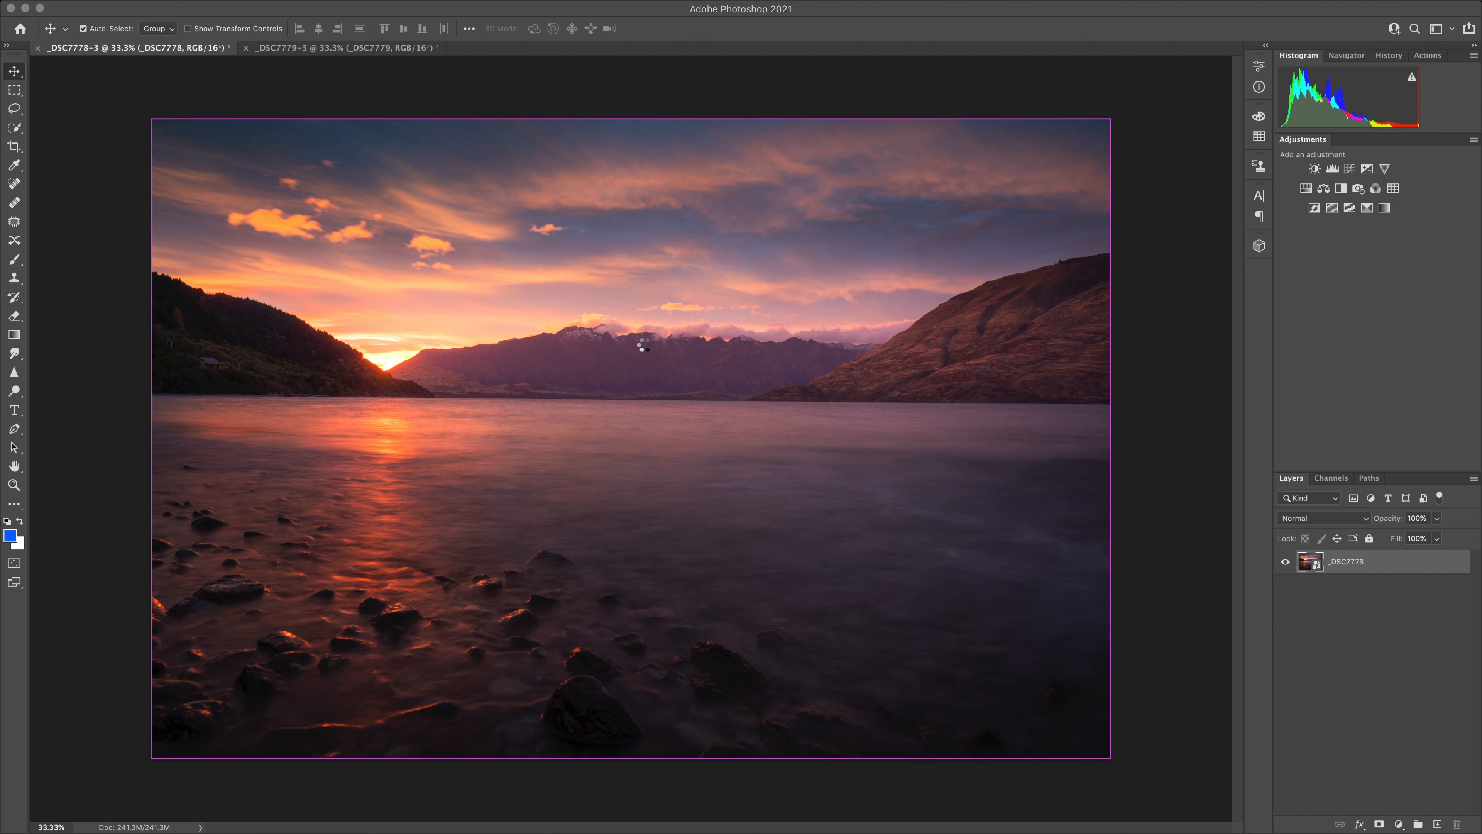
click(360, 51)
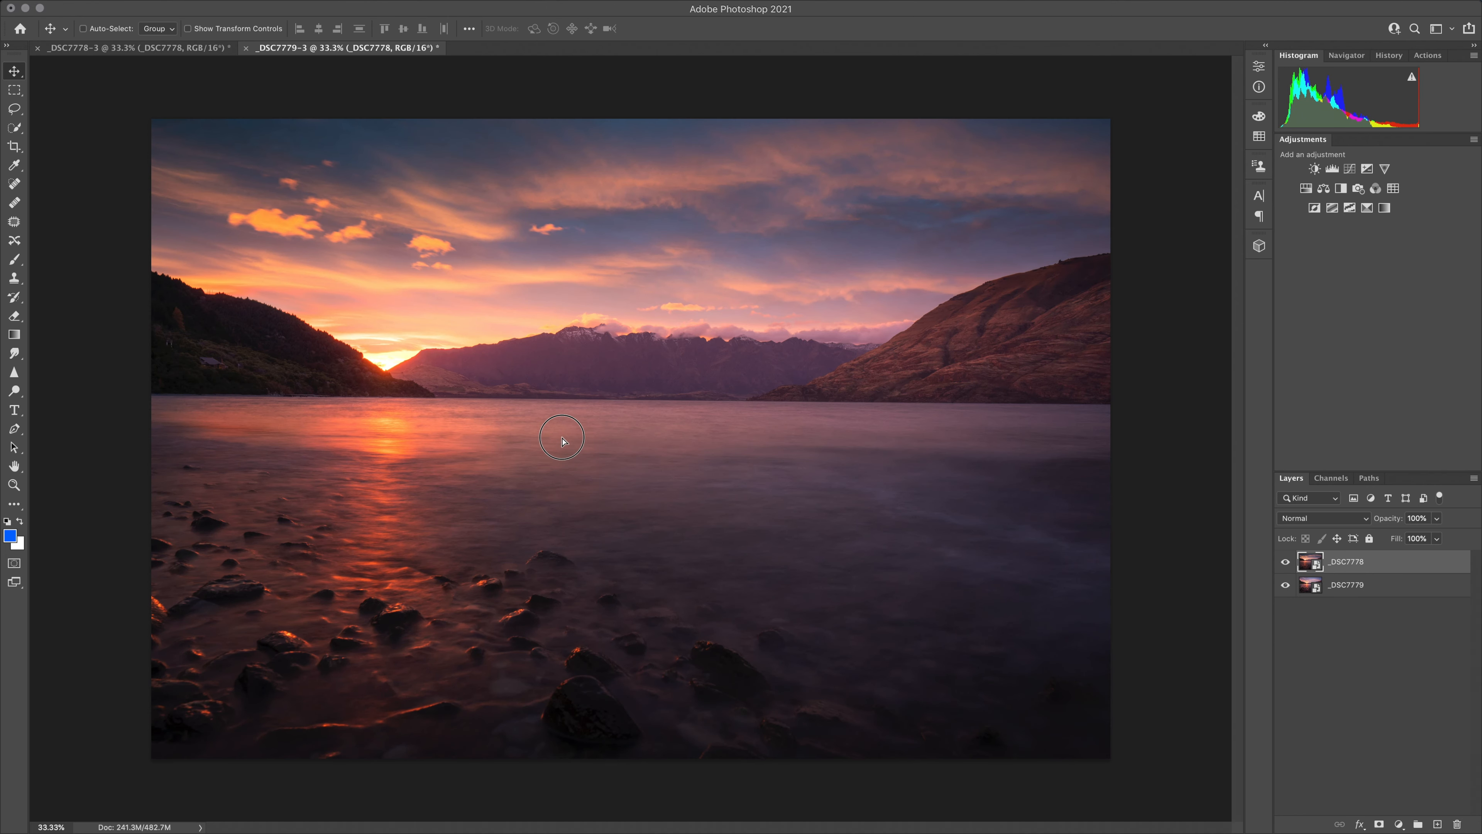
Step: Move the _DSC7778 layer up to align its horizon with _DSC7779, and compare the two by toggling the upper layer's visibility
mouse_move(621, 435)
mouse_down()
mouse_move(764, 392)
mouse_move(782, 356)
mouse_move(787, 397)
mouse_move(677, 415)
mouse_move(649, 439)
mouse_up()
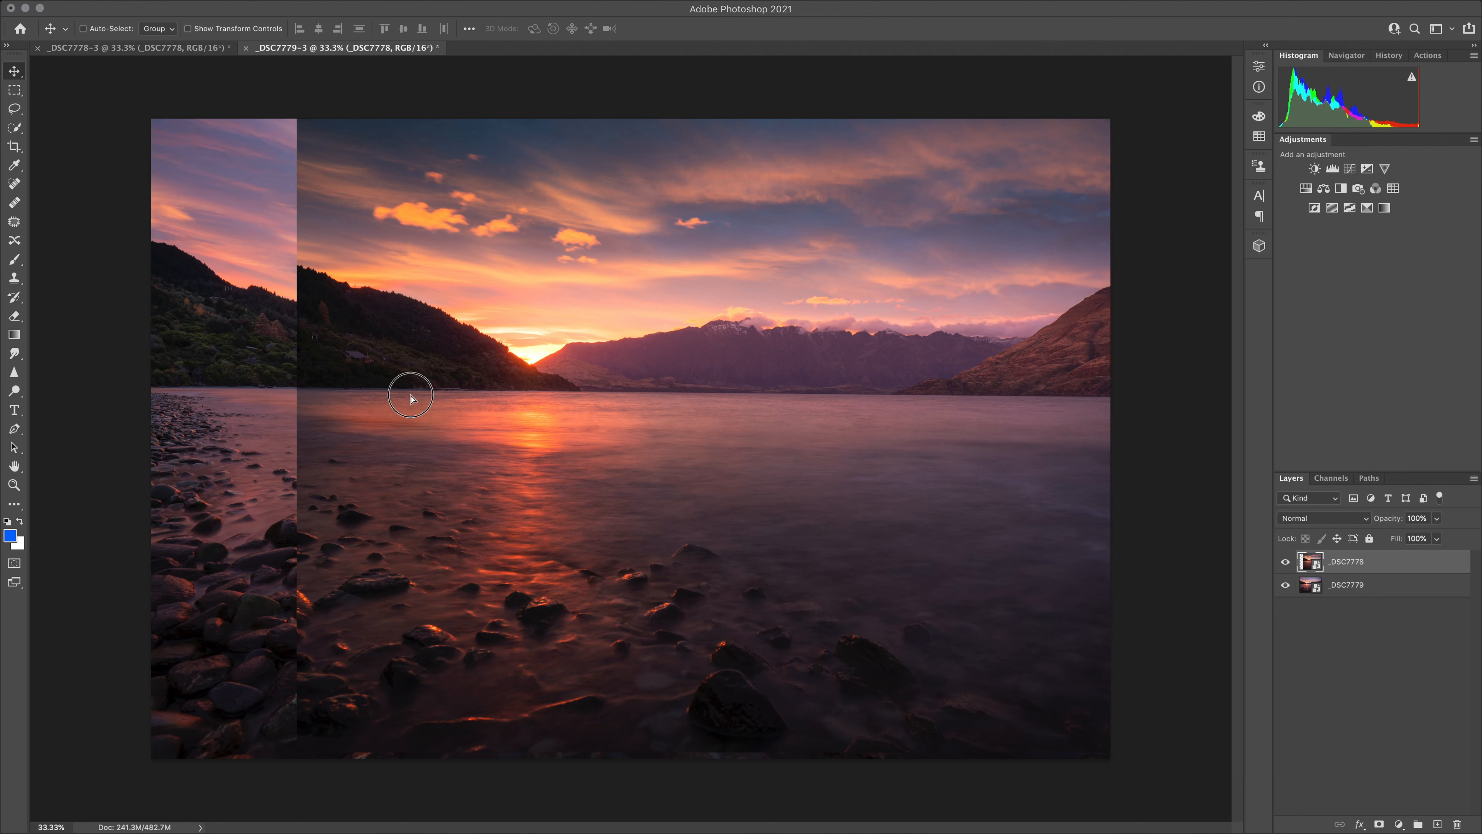
drag(410, 399, 288, 394)
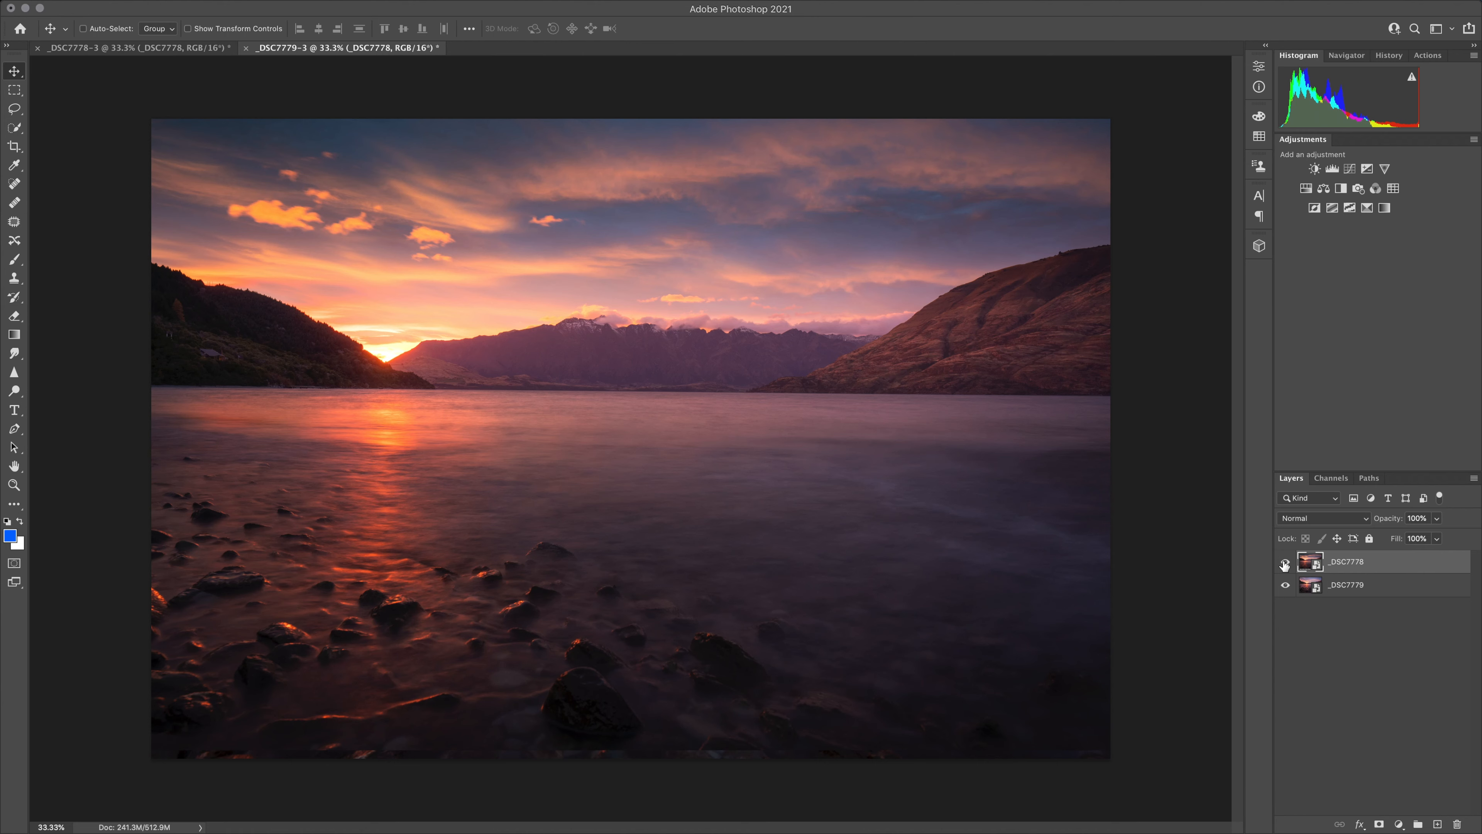
click(1284, 563)
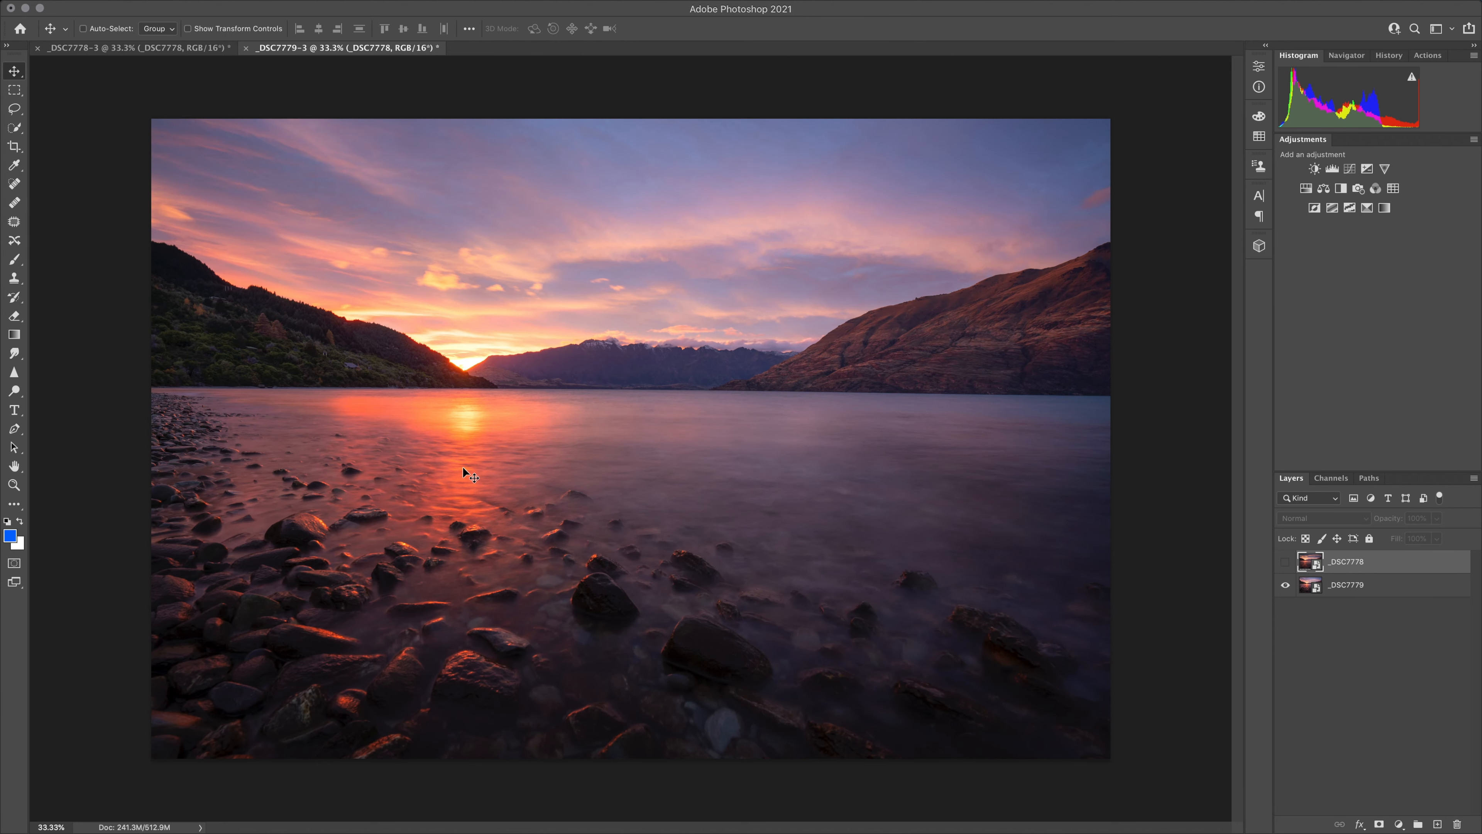
click(1286, 561)
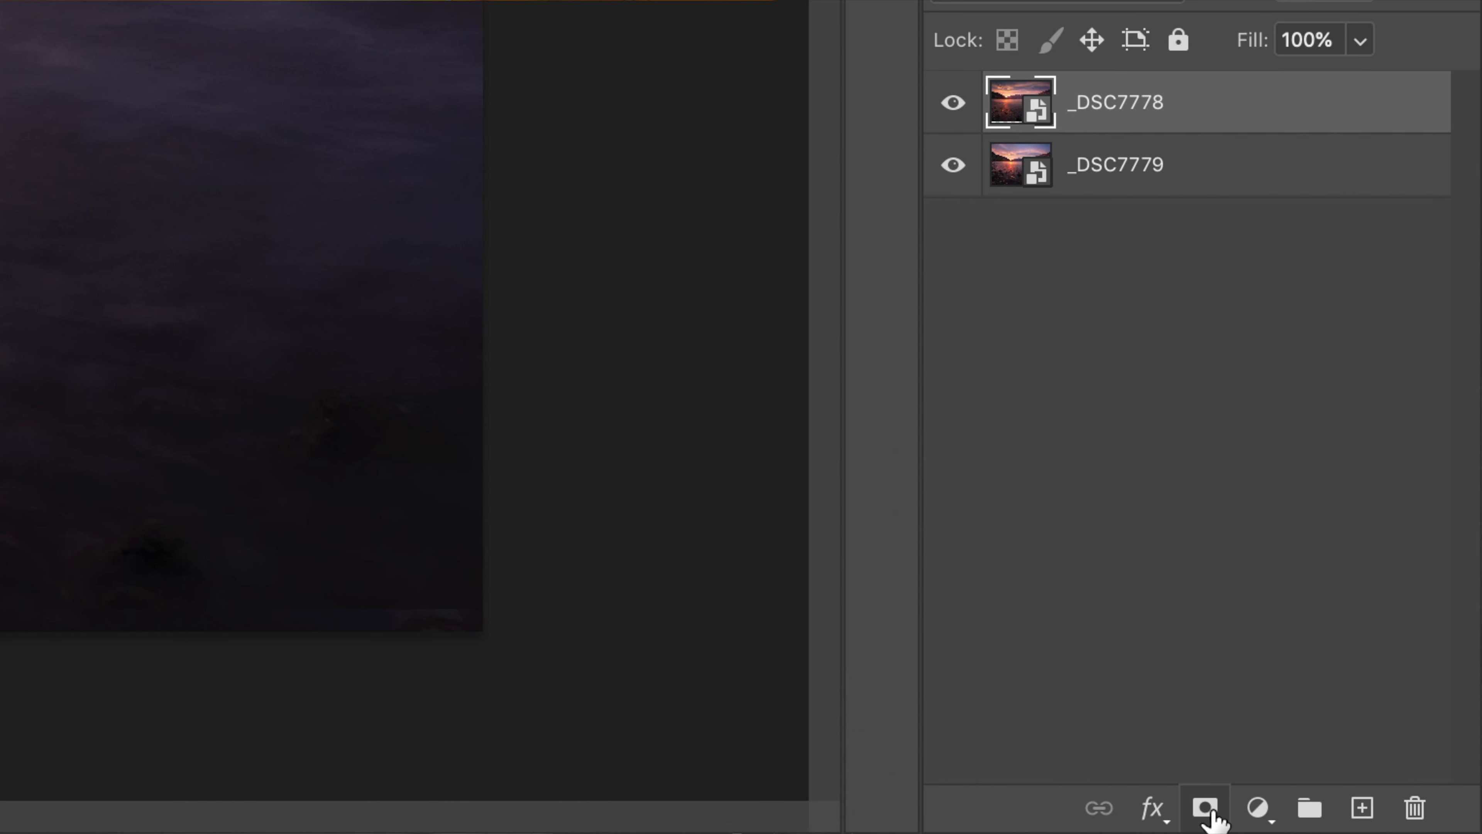
Step: Add a layer mask to _DSC7778 and paint it black across the foreground with a 1200 px brush to reveal the _DSC7779 rocks
click(1379, 823)
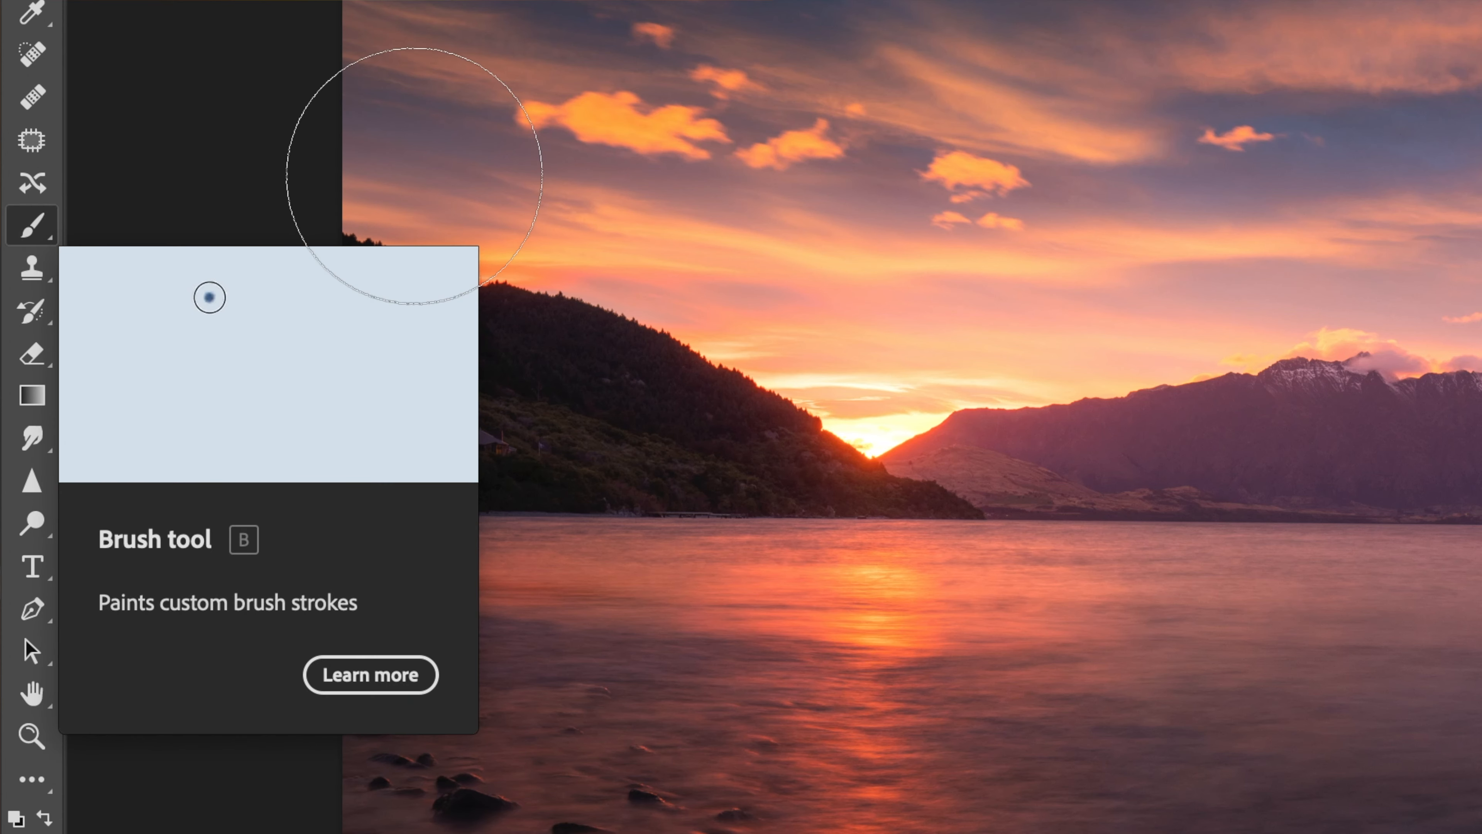
click(13, 260)
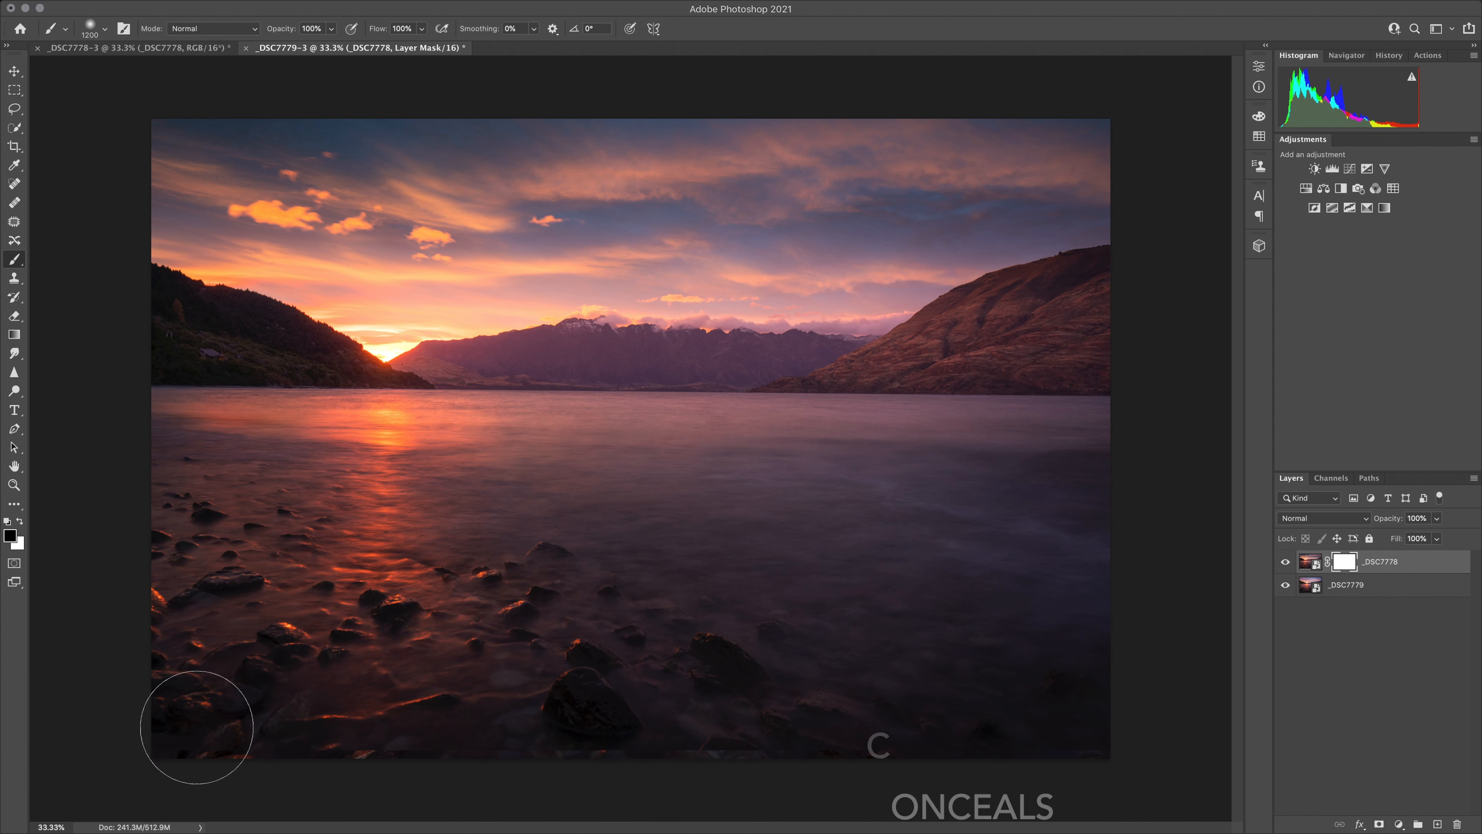
mouse_move(220, 720)
mouse_down()
mouse_move(908, 708)
mouse_move(1055, 688)
mouse_move(547, 629)
mouse_move(1026, 629)
mouse_move(560, 577)
mouse_move(903, 580)
mouse_move(1115, 602)
mouse_move(513, 530)
mouse_move(1098, 586)
mouse_move(797, 614)
mouse_move(504, 557)
mouse_move(257, 551)
mouse_move(155, 526)
mouse_move(1102, 579)
mouse_move(1148, 642)
mouse_up()
Step: Refine the mask edge around the mid-water rocks with an 1100 px brush, painting white to conceal and black to reveal
key(bracketleft)
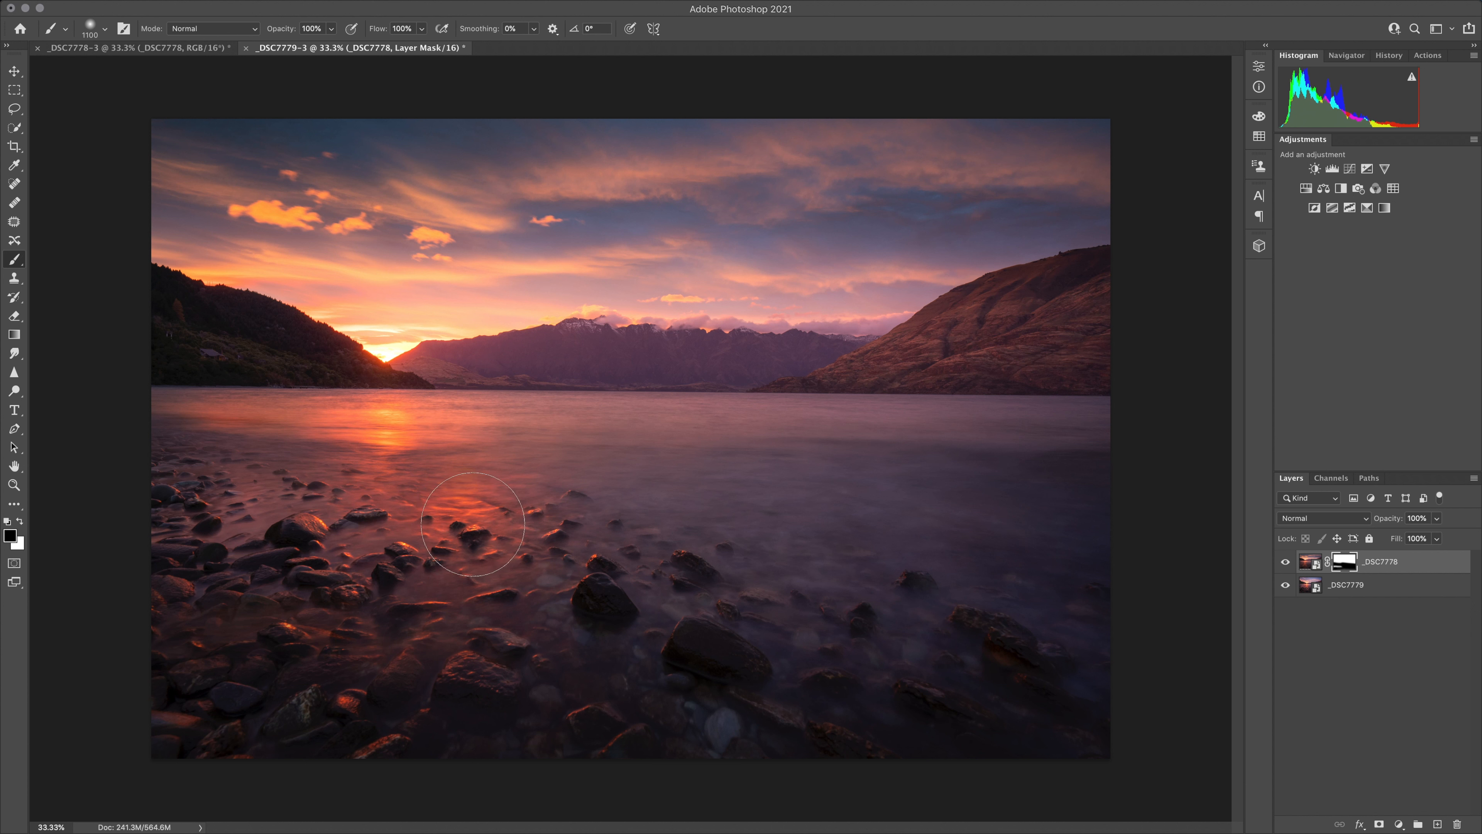
mouse_move(473, 522)
mouse_down()
mouse_move(460, 504)
mouse_move(553, 490)
mouse_move(182, 486)
mouse_up()
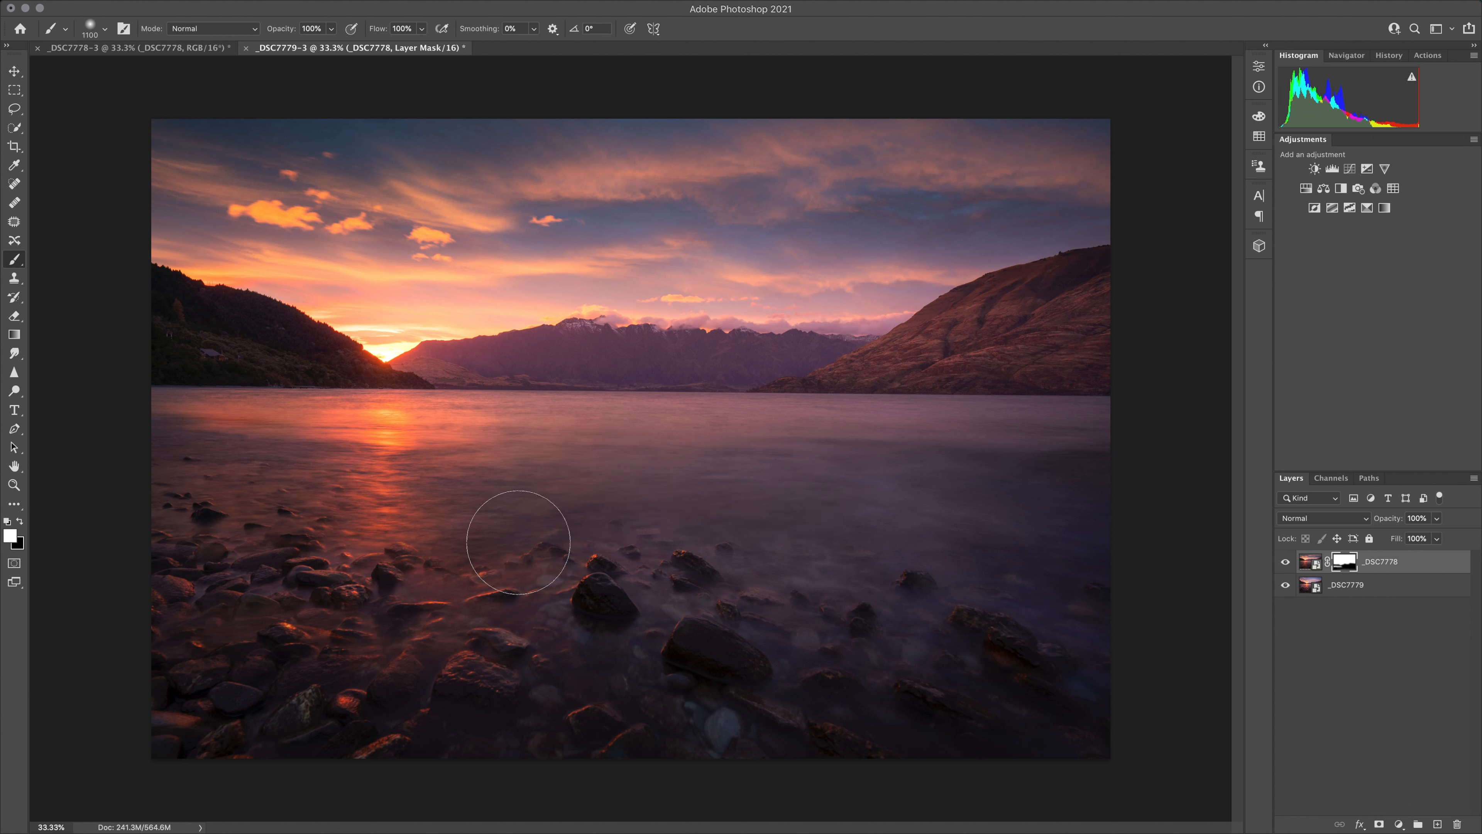
mouse_move(450, 549)
mouse_down()
mouse_move(726, 544)
mouse_move(372, 543)
mouse_up()
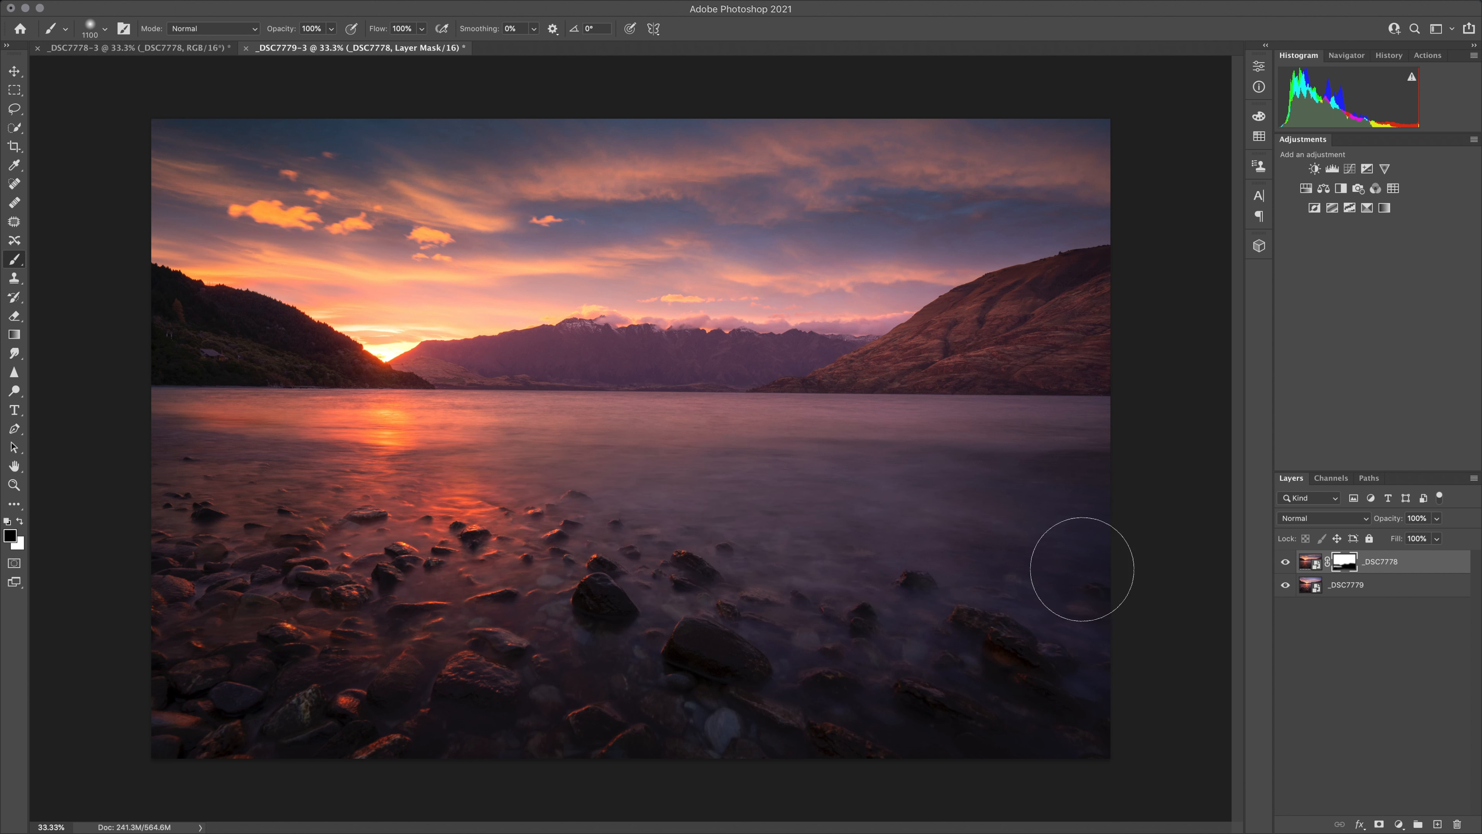
mouse_move(652, 545)
mouse_down()
mouse_move(159, 533)
mouse_move(197, 535)
mouse_move(215, 501)
mouse_move(160, 483)
mouse_move(313, 483)
mouse_move(161, 465)
mouse_move(520, 485)
mouse_up()
Step: Reduce the brush to 500 px, try painting the mask over the water and left hillside, and undo that stroke
key(bracketleft)
key(bracketleft)
key(bracketleft)
key(bracketleft)
key(bracketleft)
key(bracketleft)
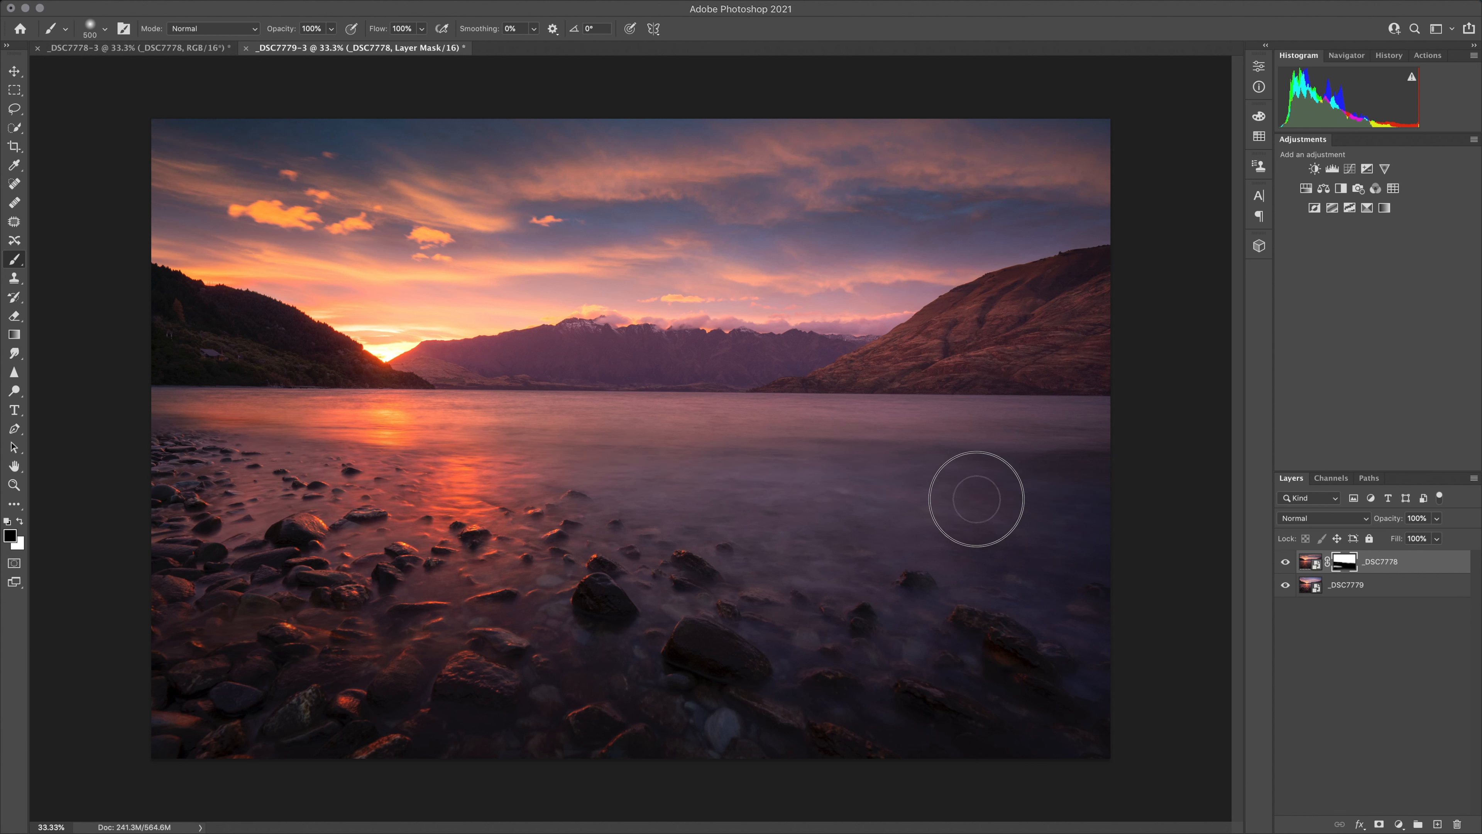
mouse_move(602, 441)
mouse_down()
mouse_move(406, 379)
mouse_move(215, 364)
mouse_up()
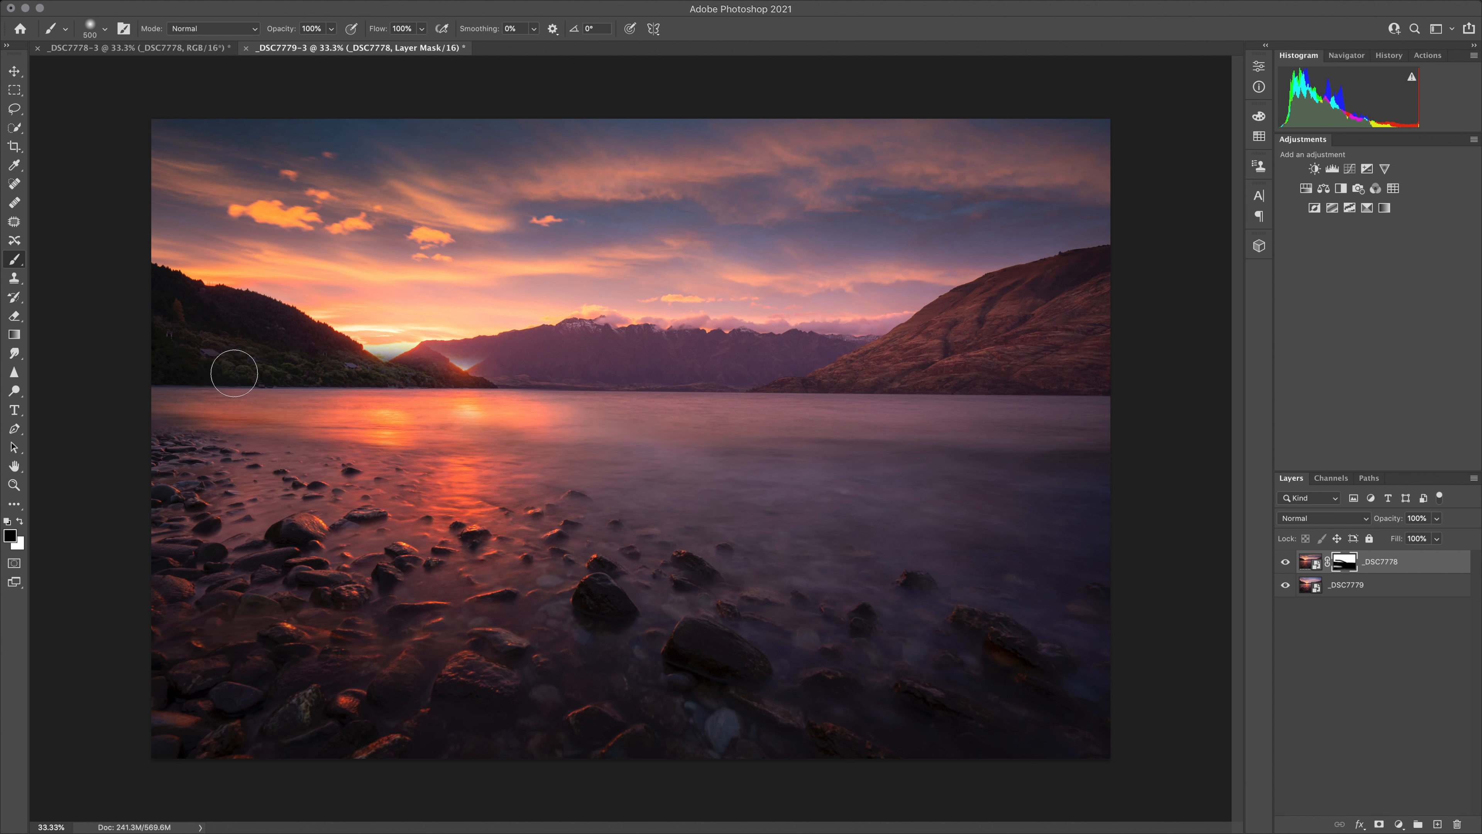
key(super+z)
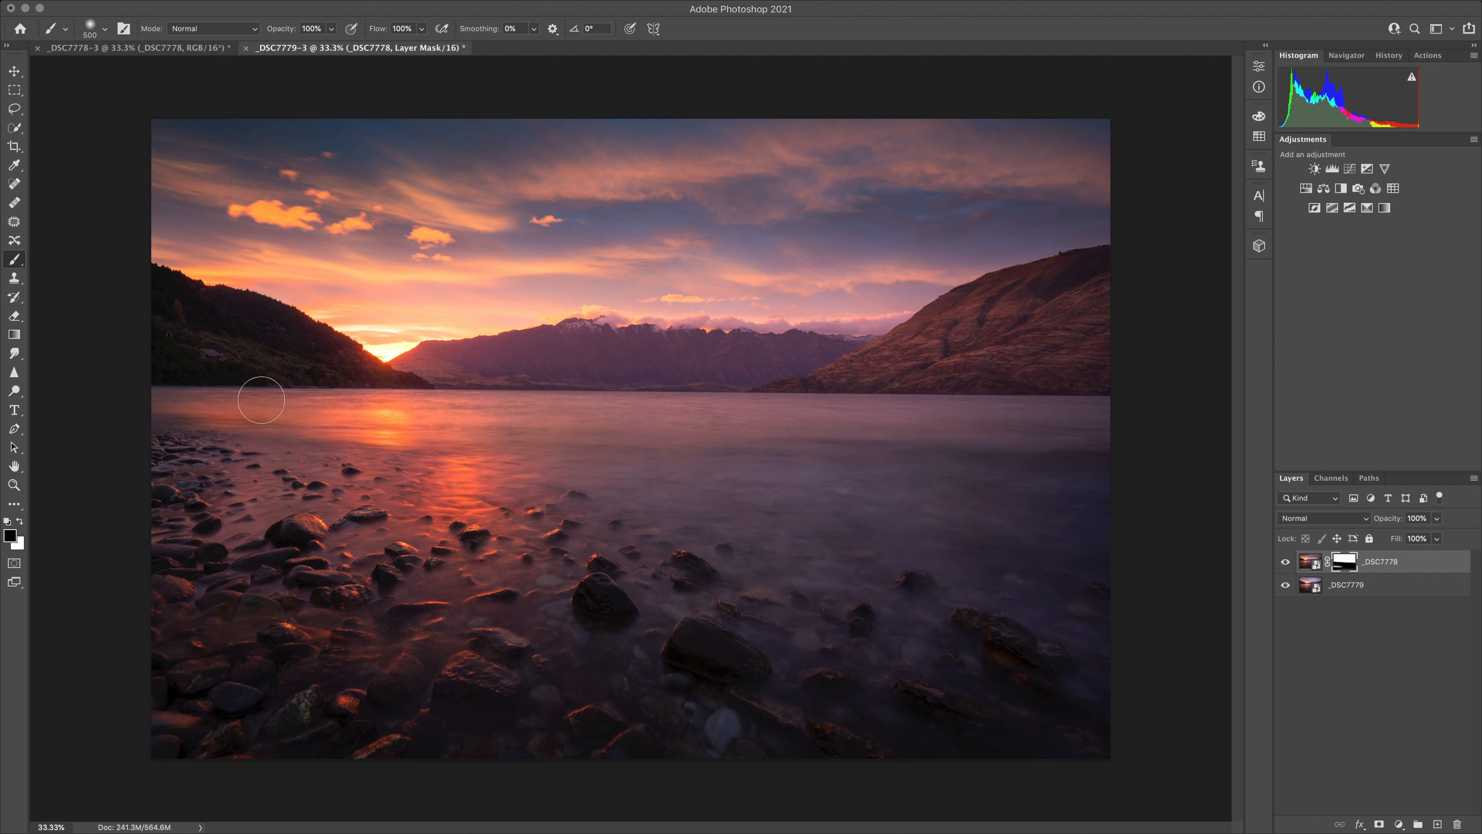
Step: Set the brush opacity to 60% and blend the mask along the left shoreline and sunlit water, reducing the brush to 175 px for the far rocks
click(331, 29)
mouse_move(219, 445)
mouse_down()
mouse_move(139, 445)
mouse_move(217, 452)
mouse_move(205, 445)
mouse_up()
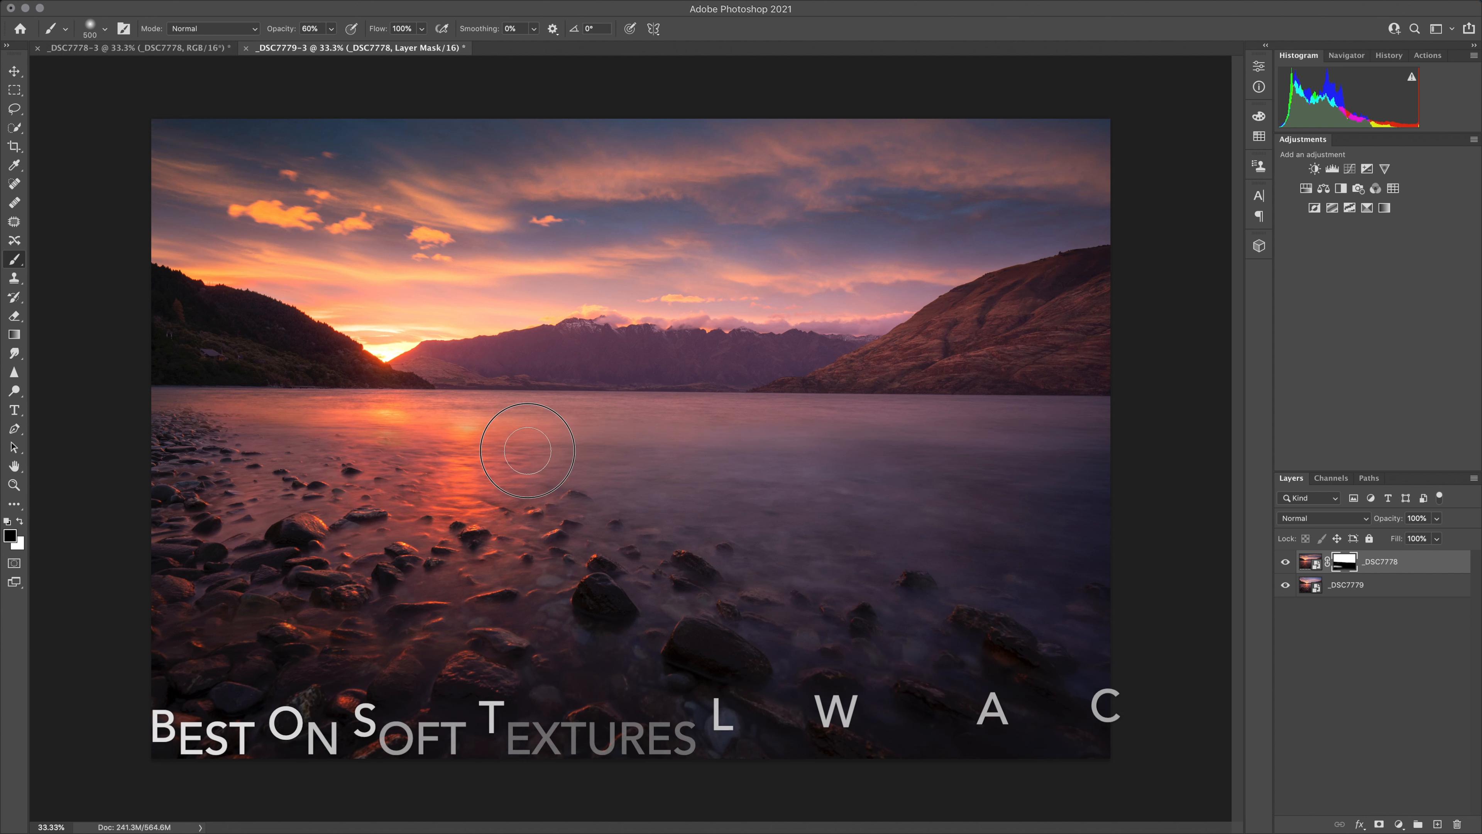
key(bracketleft)
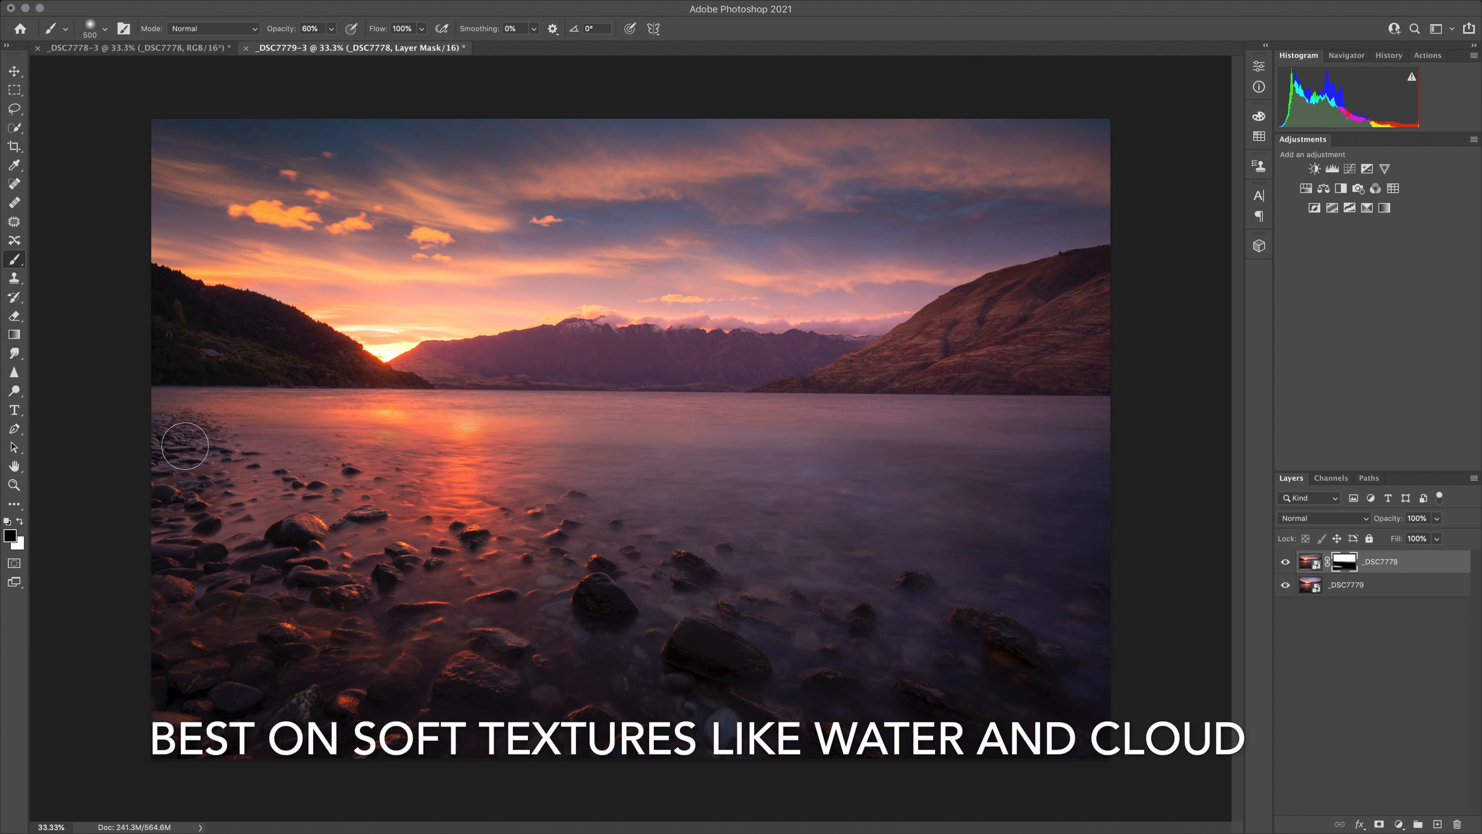
key(bracketleft)
key(bracketleft)
key(bracketleft)
key(bracketleft)
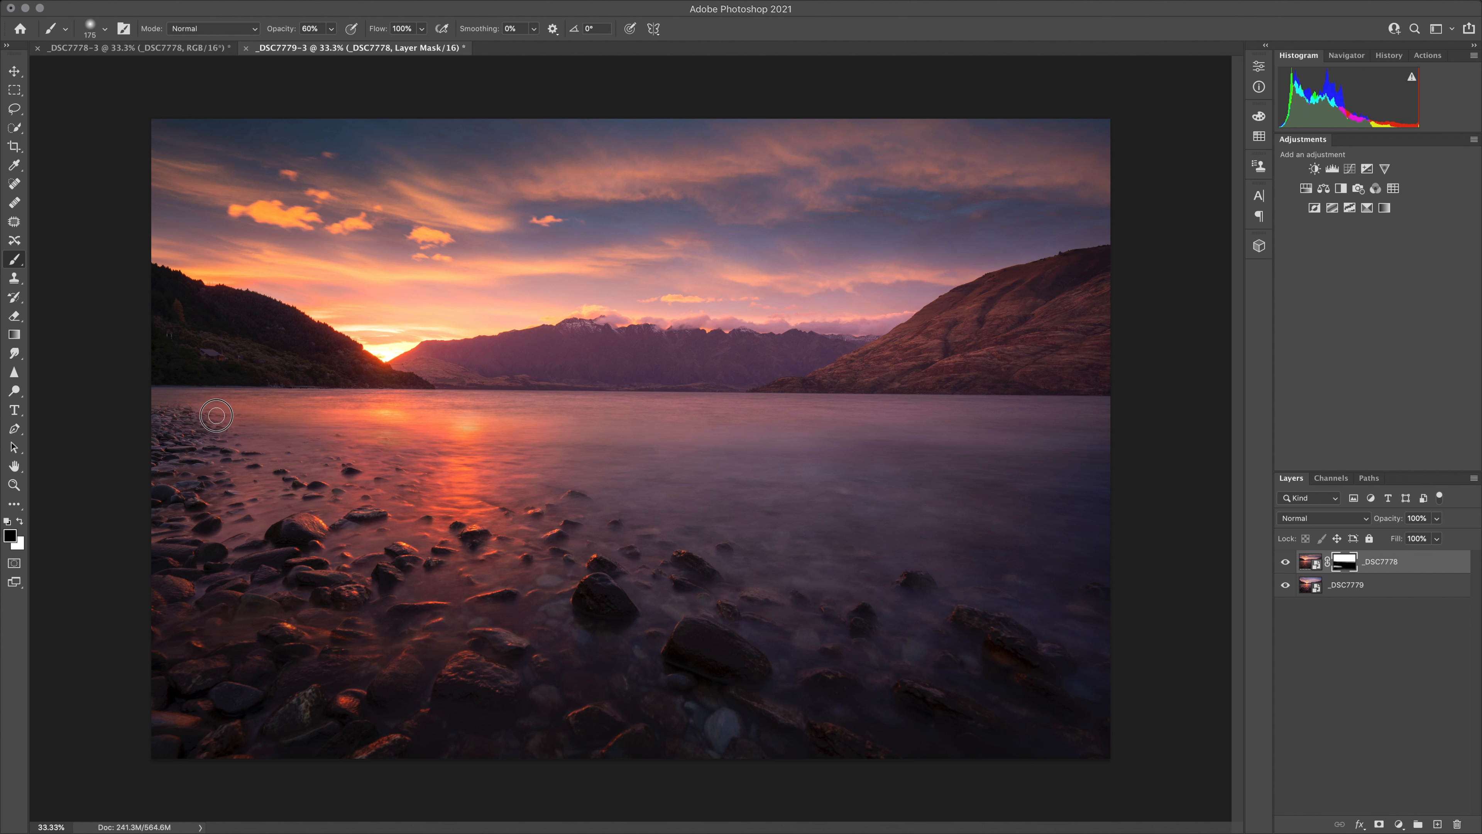
drag(150, 414, 246, 415)
drag(161, 416, 398, 420)
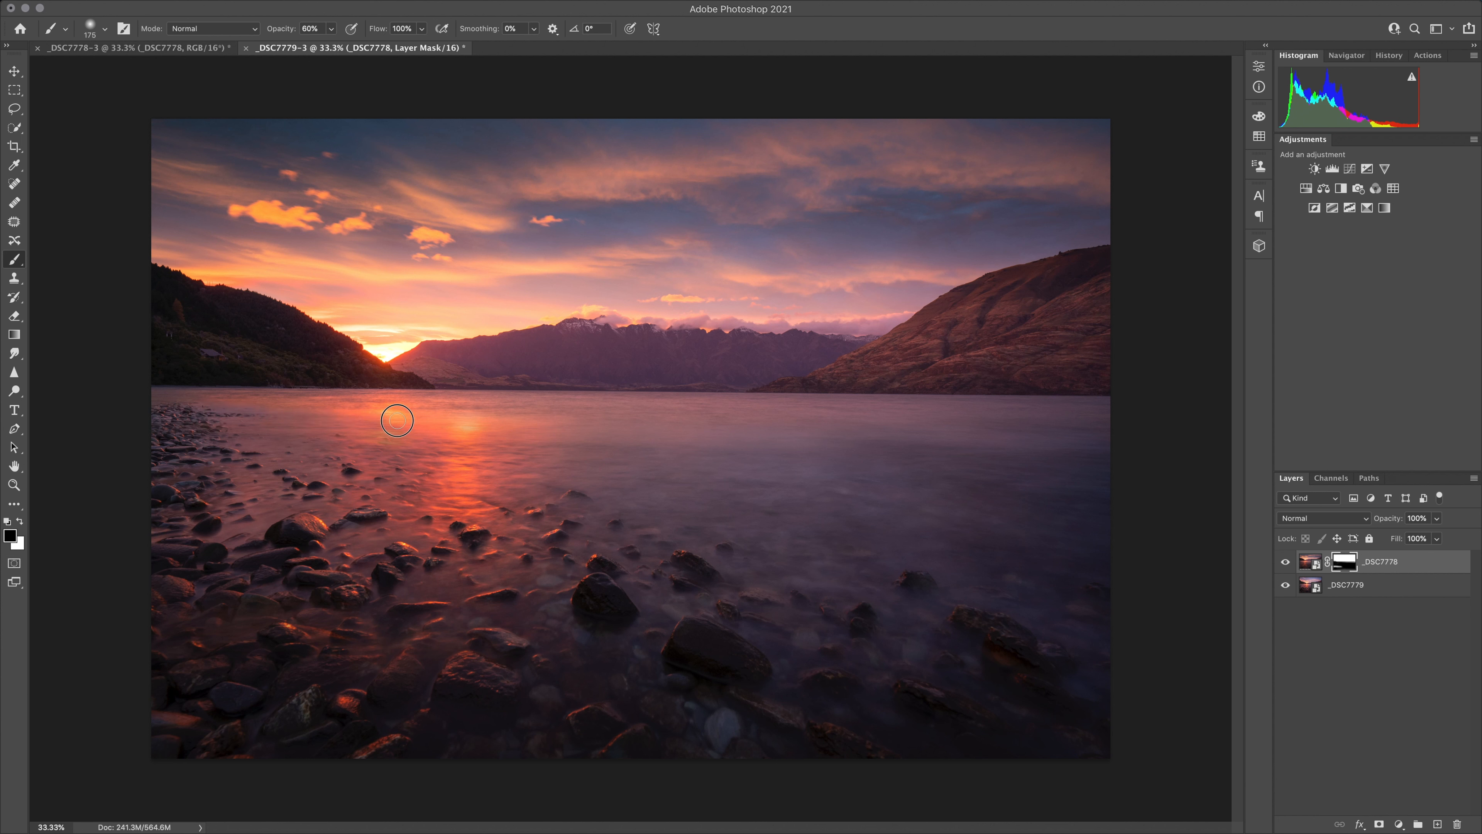
mouse_move(208, 415)
mouse_down()
mouse_move(273, 417)
mouse_move(180, 427)
mouse_move(190, 416)
mouse_move(156, 413)
mouse_move(370, 415)
mouse_up()
key(bracketright)
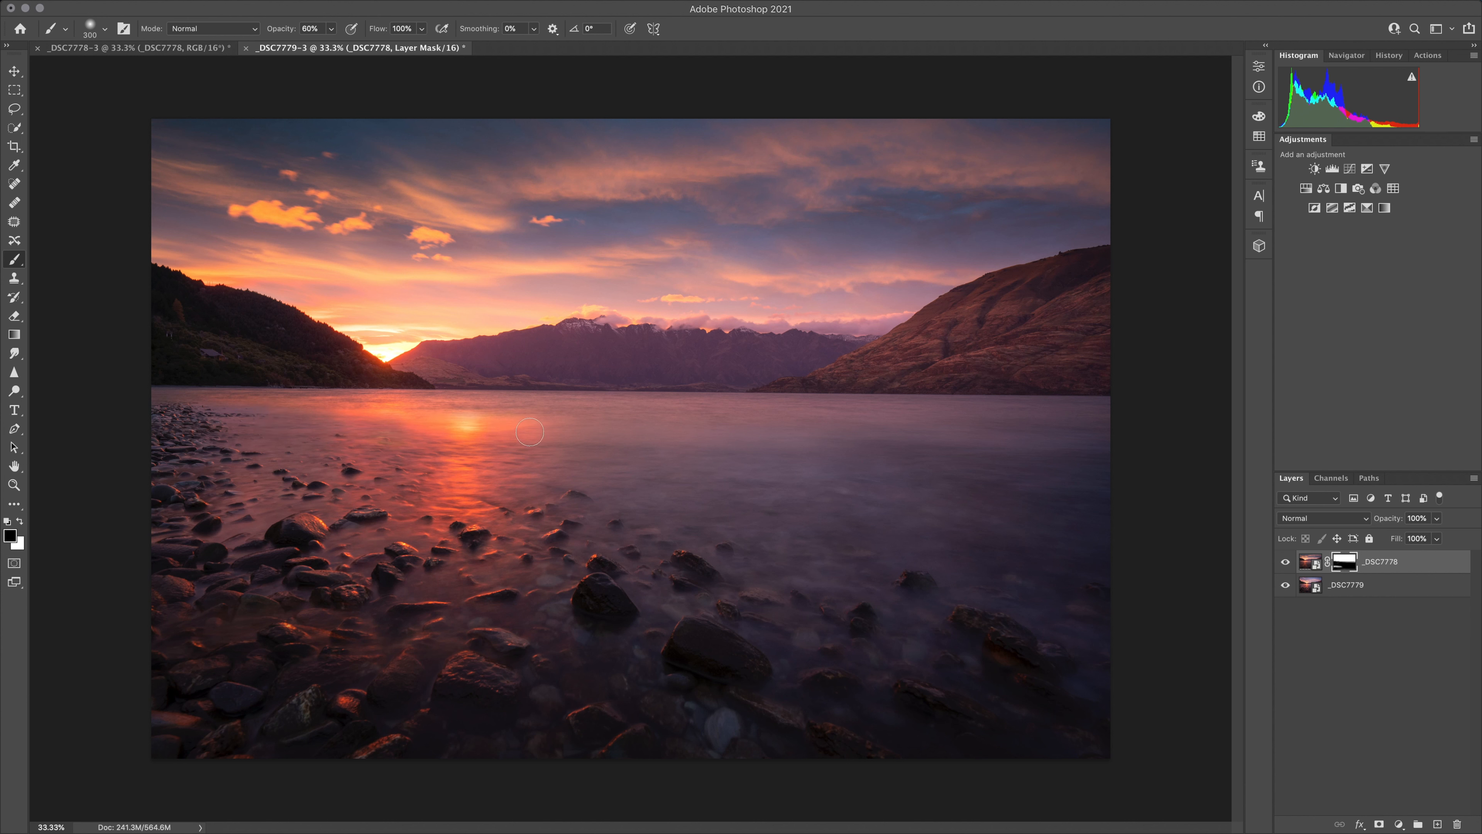